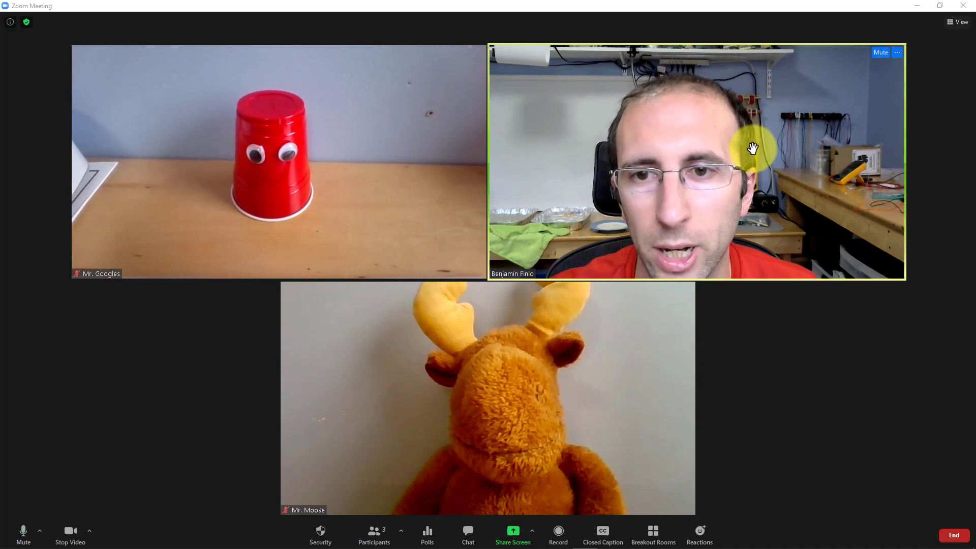
# Rename yourself from your own video tile to a short informal nickname.
pyautogui.rightClick(753, 148)
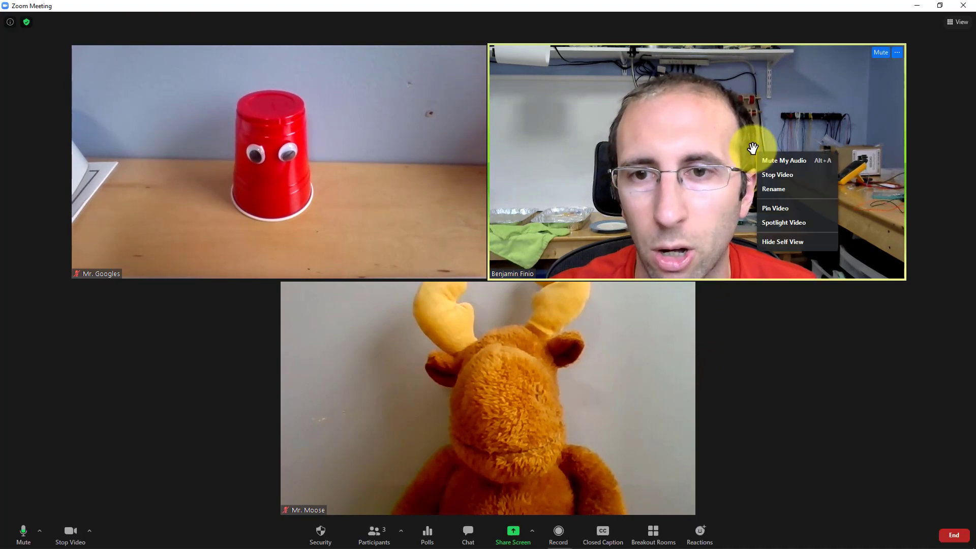
pyautogui.click(774, 190)
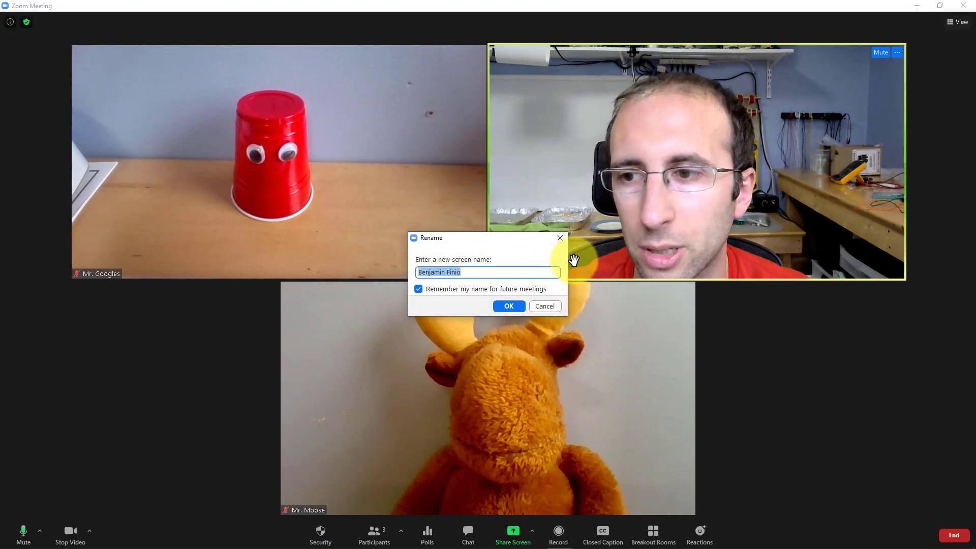
pyautogui.write('Mr. Ben')
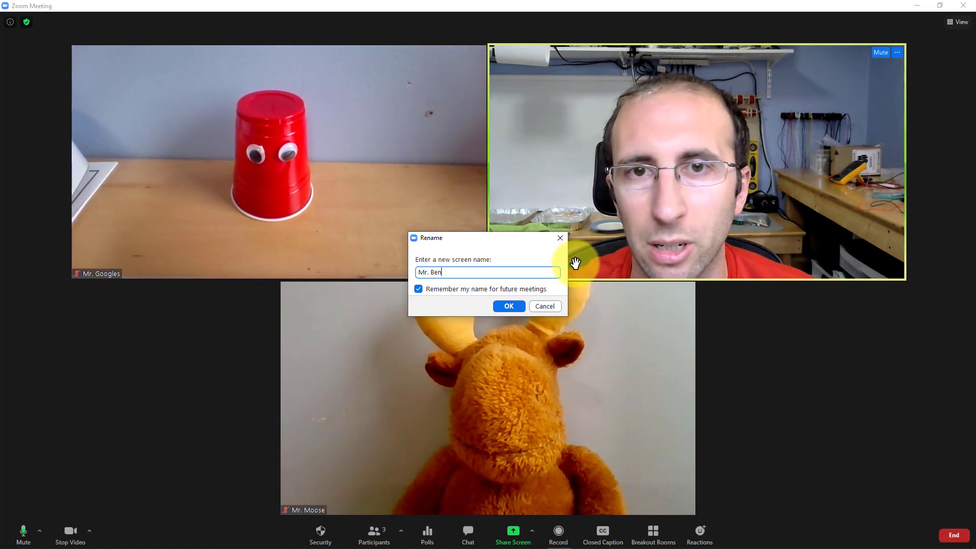
pyautogui.click(508, 305)
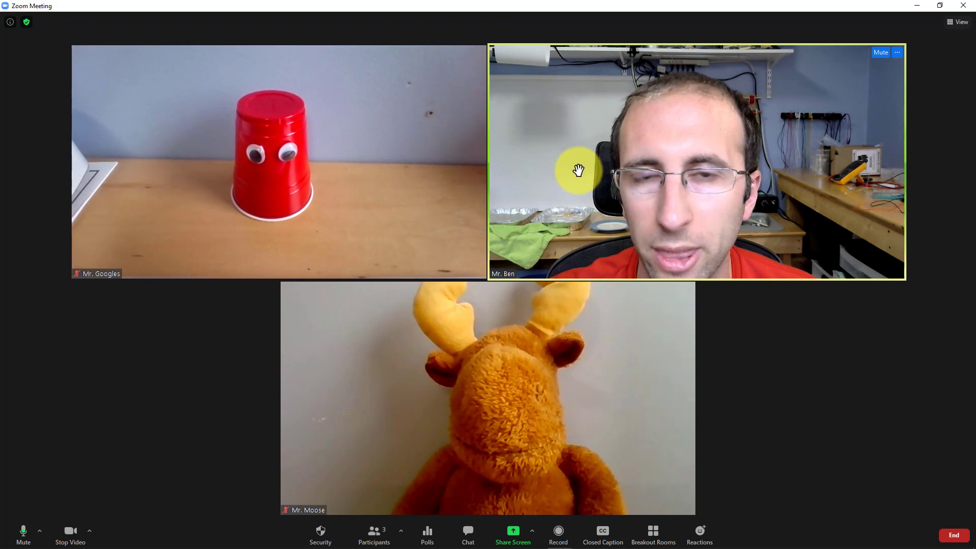
# Keep your nickname but untick 'Remember my name for future meetings' in the Rename prompt.
pyautogui.rightClick(574, 166)
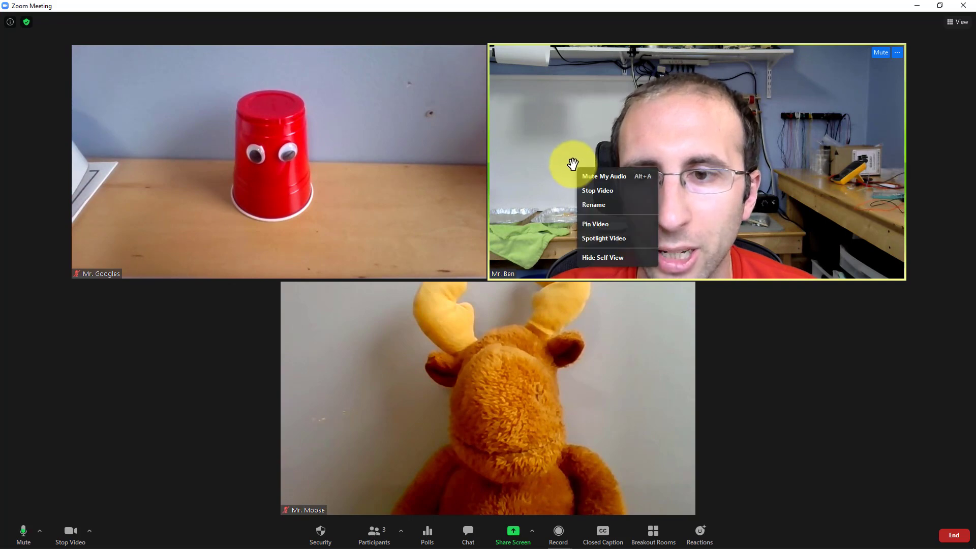
pyautogui.click(615, 205)
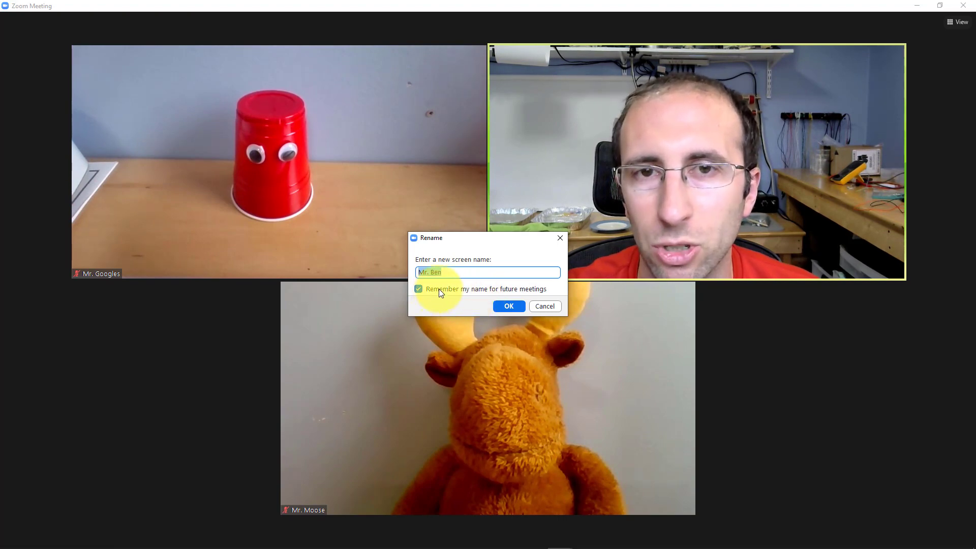
pyautogui.click(419, 288)
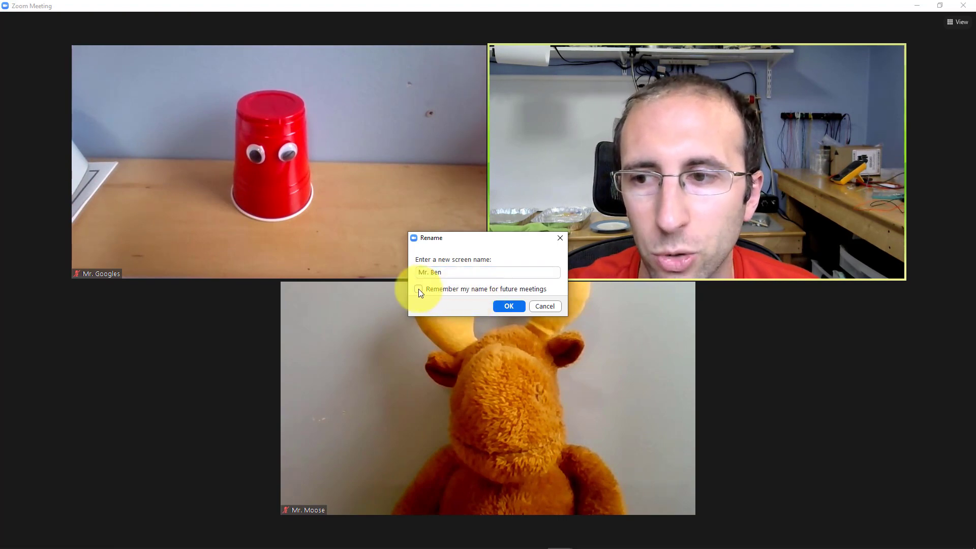
pyautogui.click(504, 307)
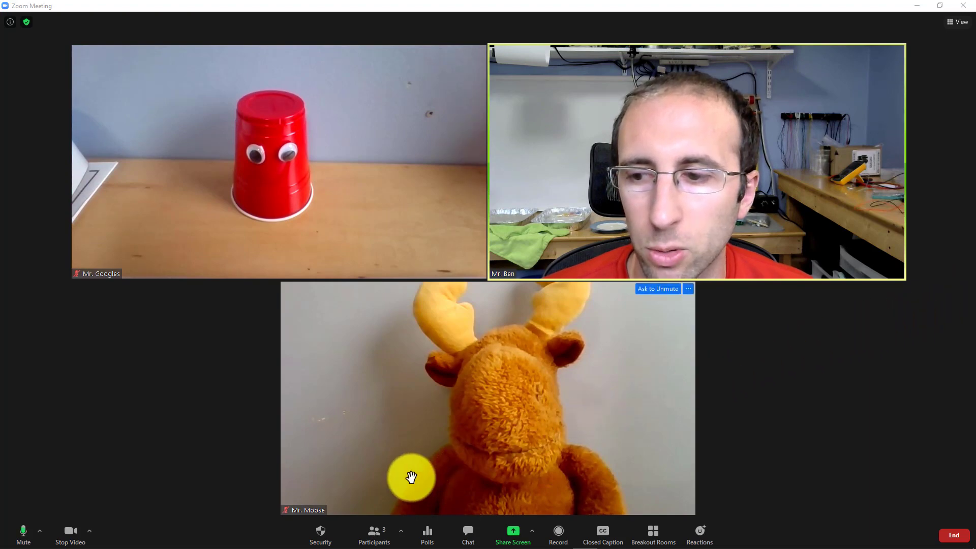
# In the Participants panel, rename yourself to your doctor title and surname, remembered for future meetings.
pyautogui.click(371, 542)
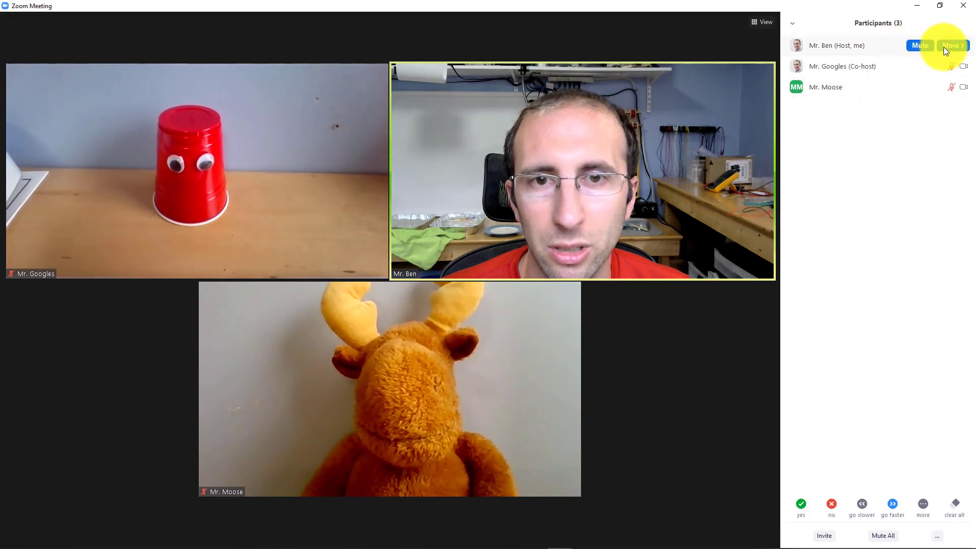
pyautogui.click(962, 47)
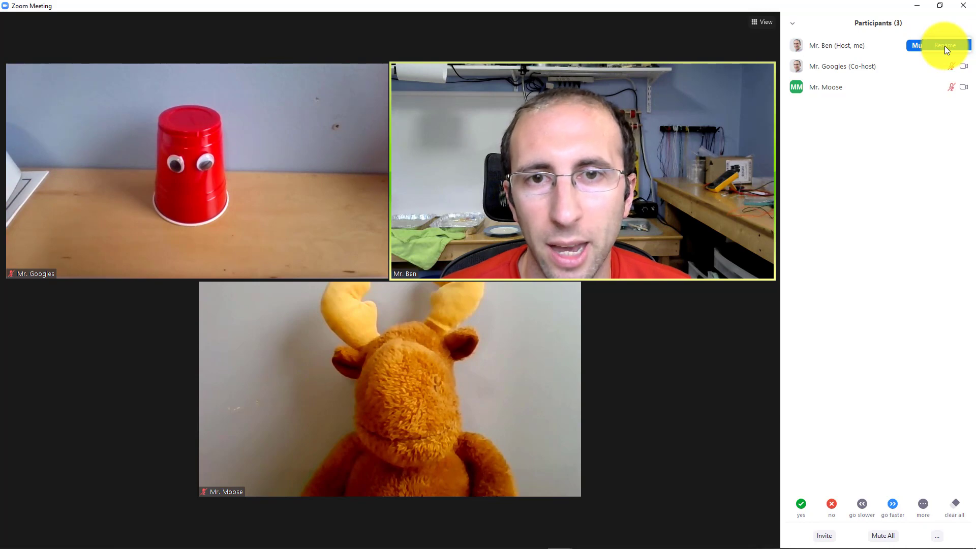
pyautogui.click(944, 46)
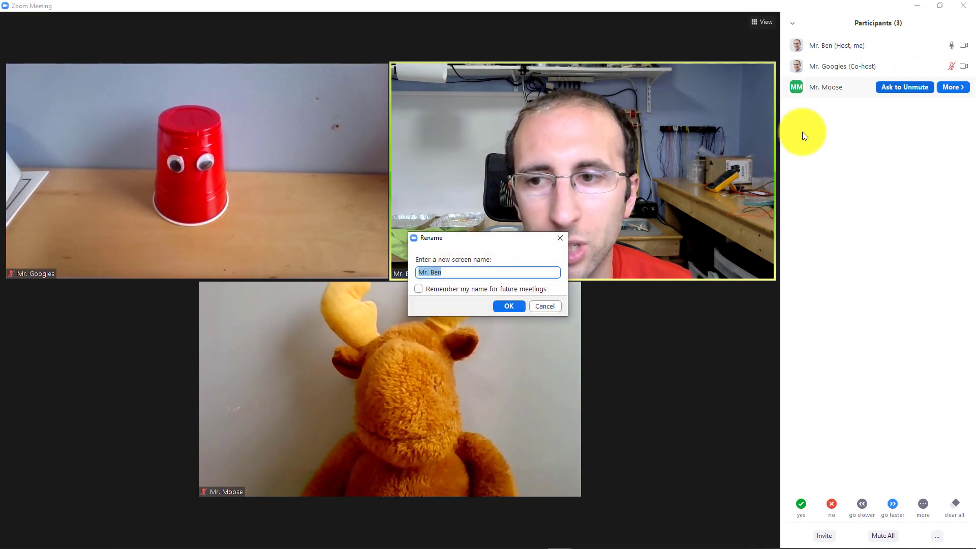
pyautogui.click(419, 288)
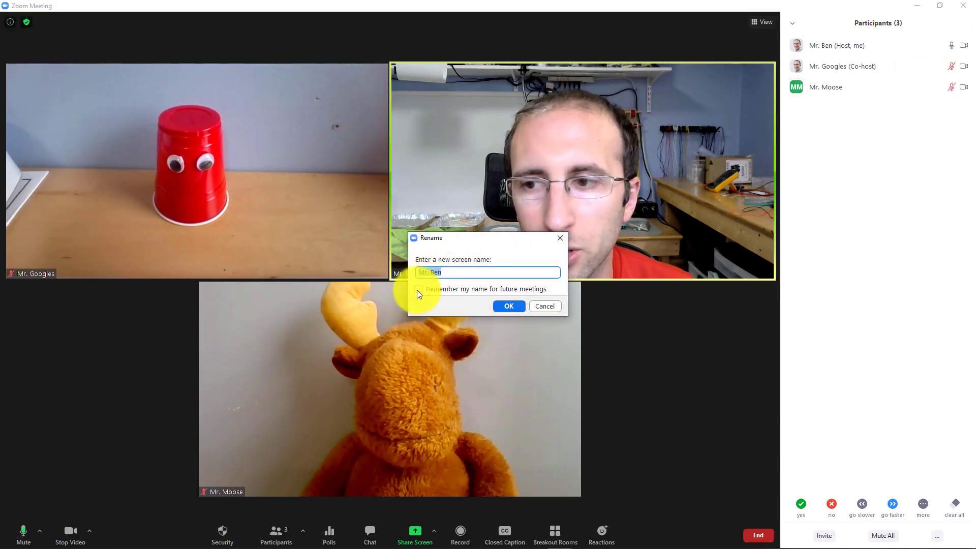
pyautogui.moveTo(458, 272); pyautogui.dragTo(410, 265)
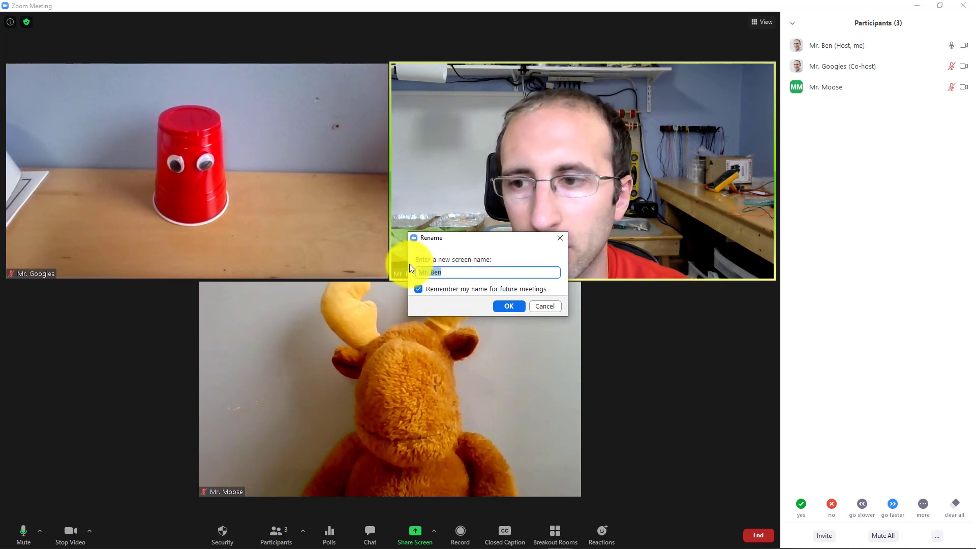
pyautogui.write('Dr. Finio')
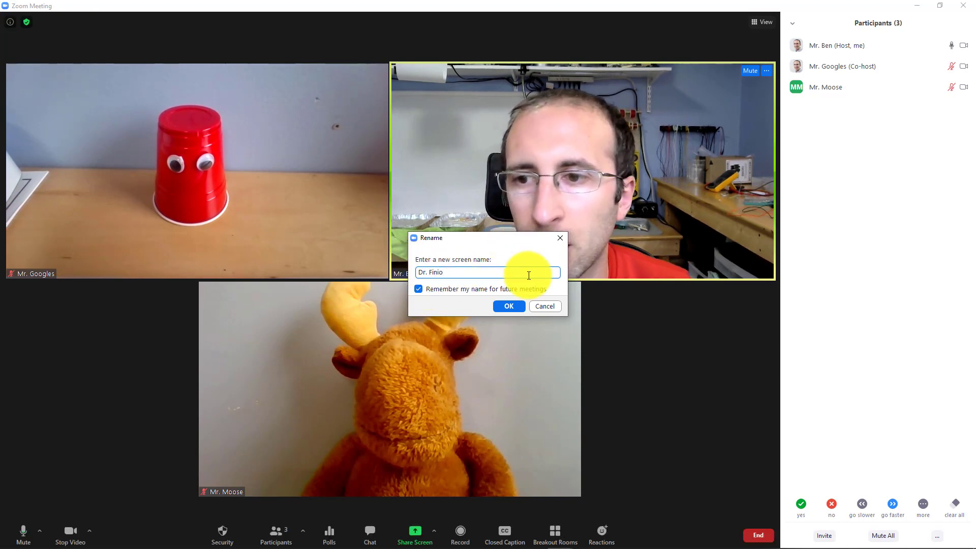
pyautogui.click(503, 307)
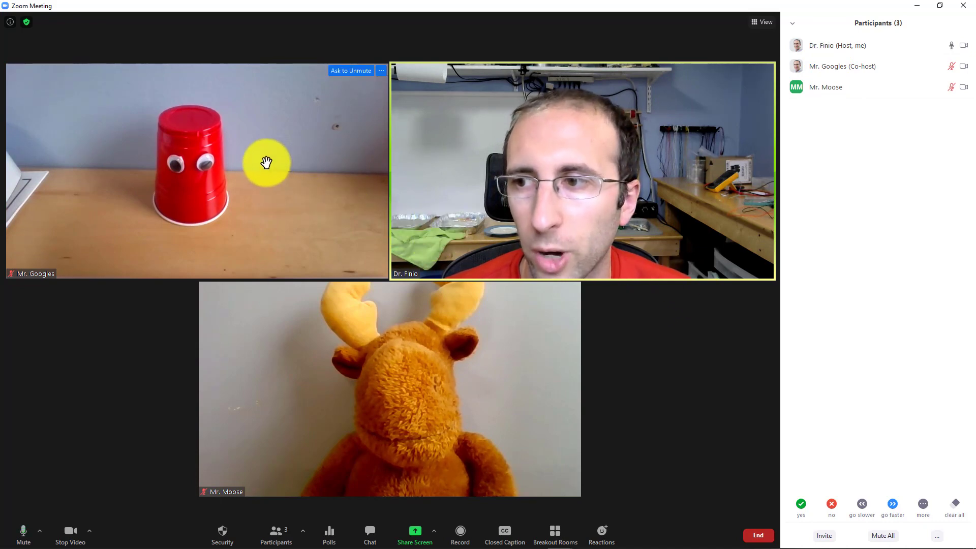
# Rename participant Mr. Googles to 'Laptop 1' from the Participants panel.
pyautogui.rightClick(270, 168)
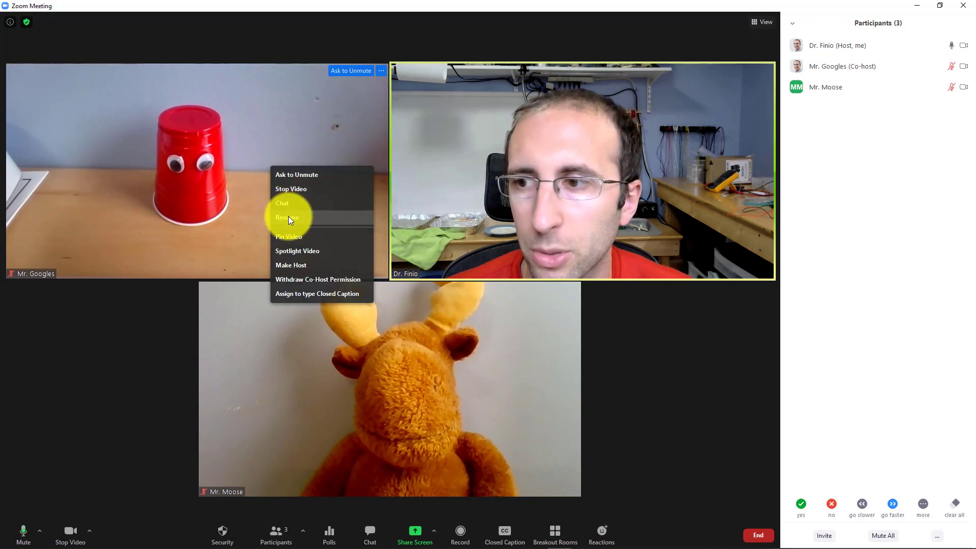
pyautogui.rightClick(410, 399)
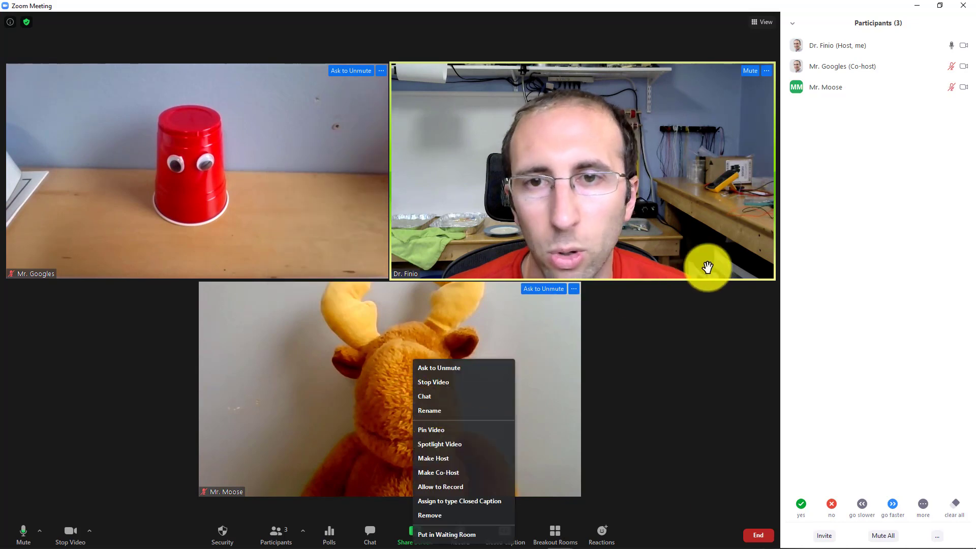
pyautogui.click(873, 149)
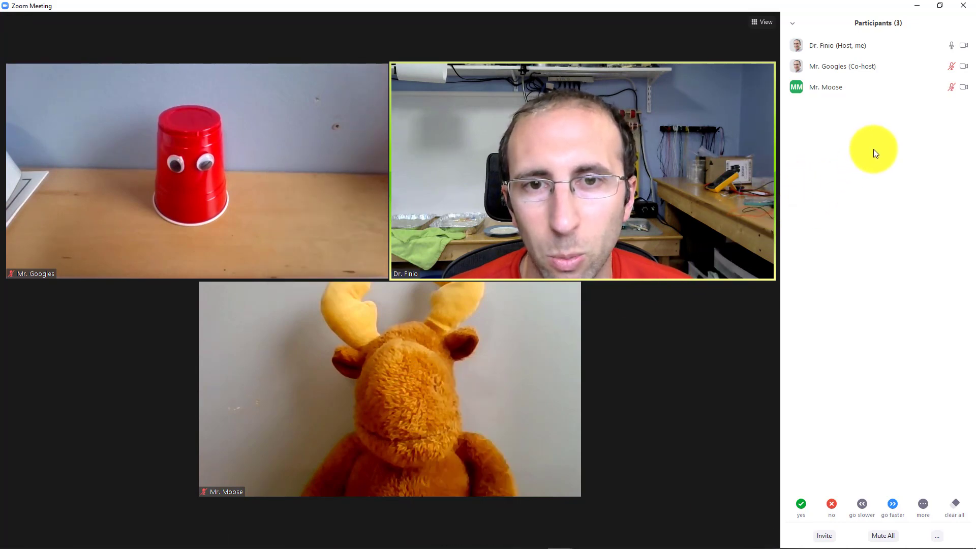
pyautogui.click(962, 69)
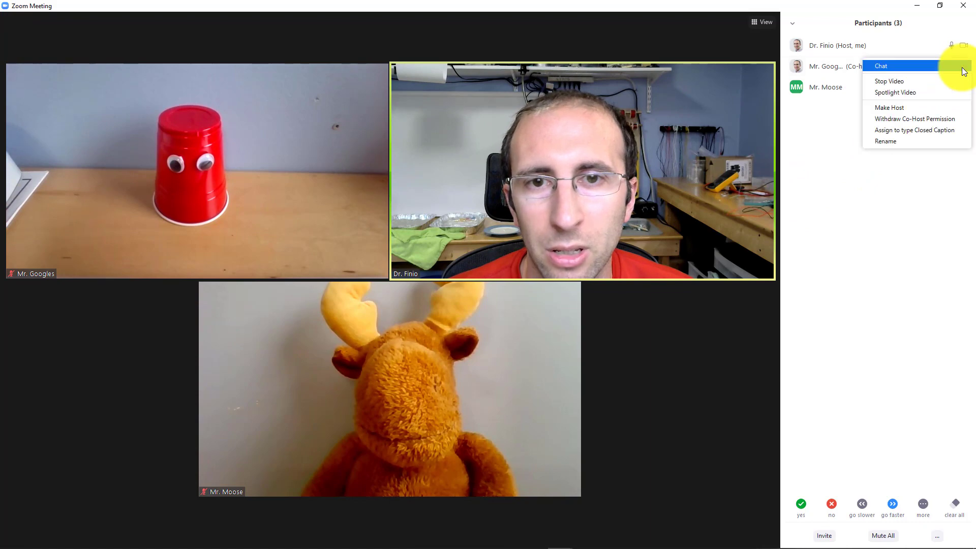
pyautogui.click(885, 142)
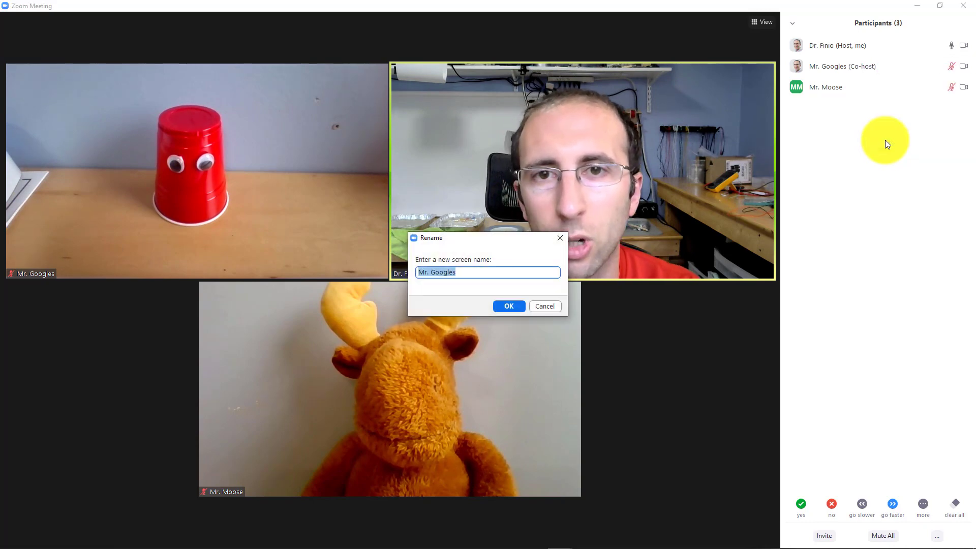
pyautogui.write('Laptopp')
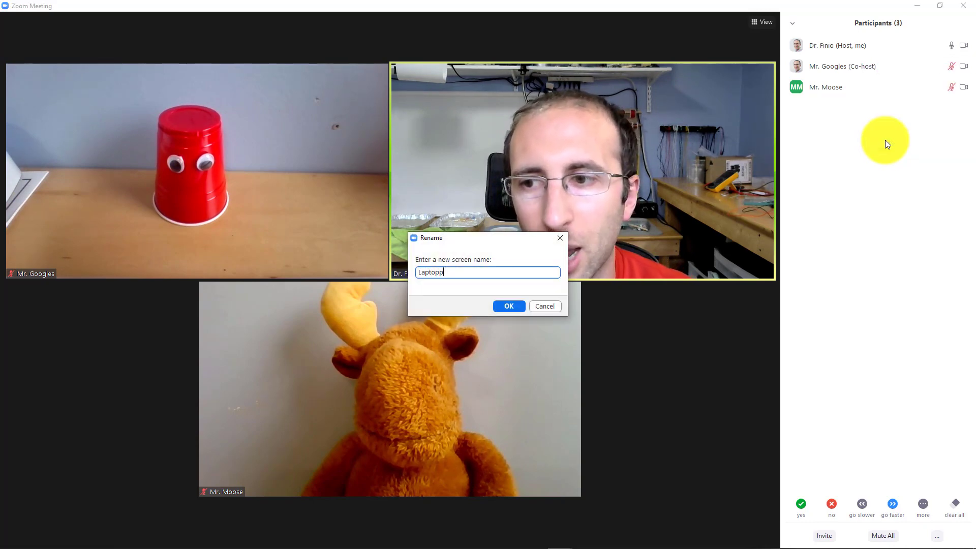
pyautogui.press('BackSpace')
pyautogui.write('1')
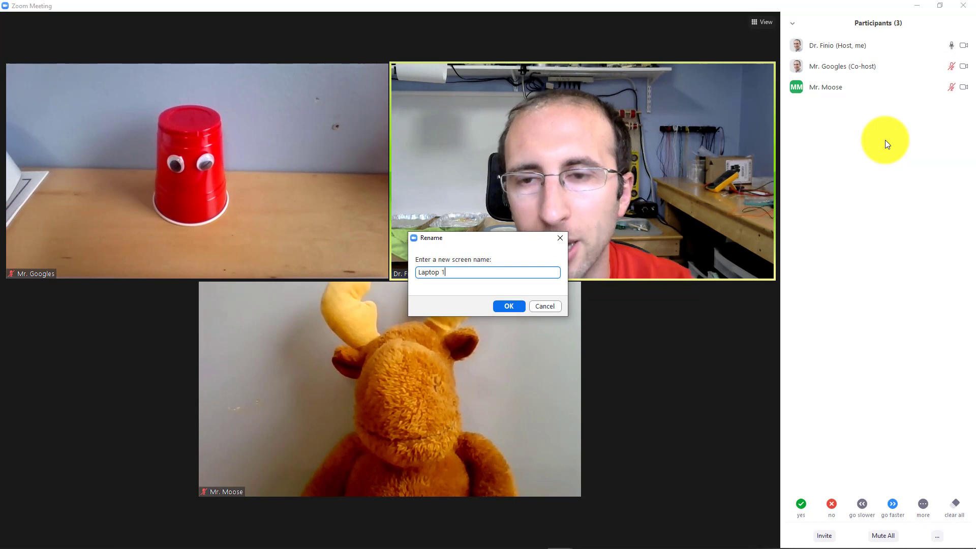
pyautogui.click(506, 308)
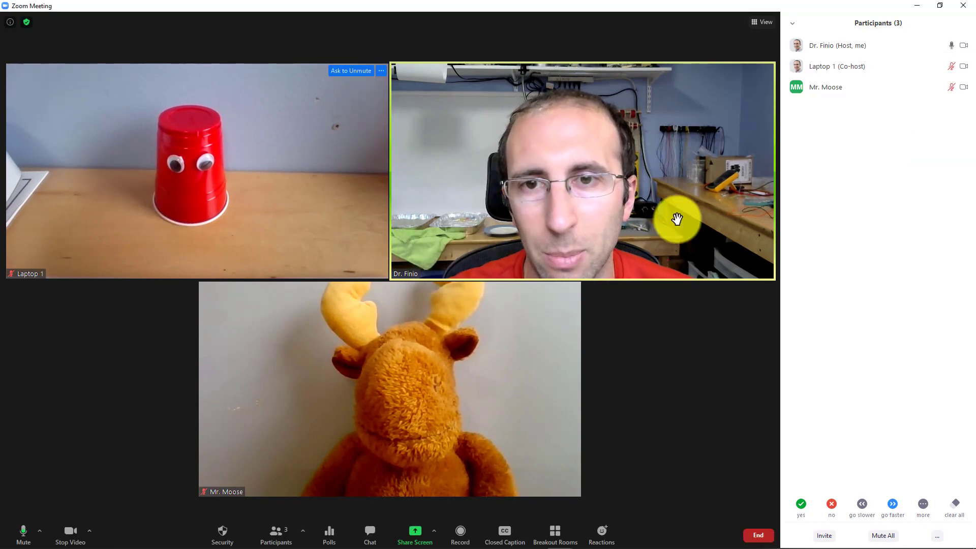
# Rename participant Mr. Moose to 'Laptop 2'.
pyautogui.moveTo(923, 89)
pyautogui.click(965, 88)
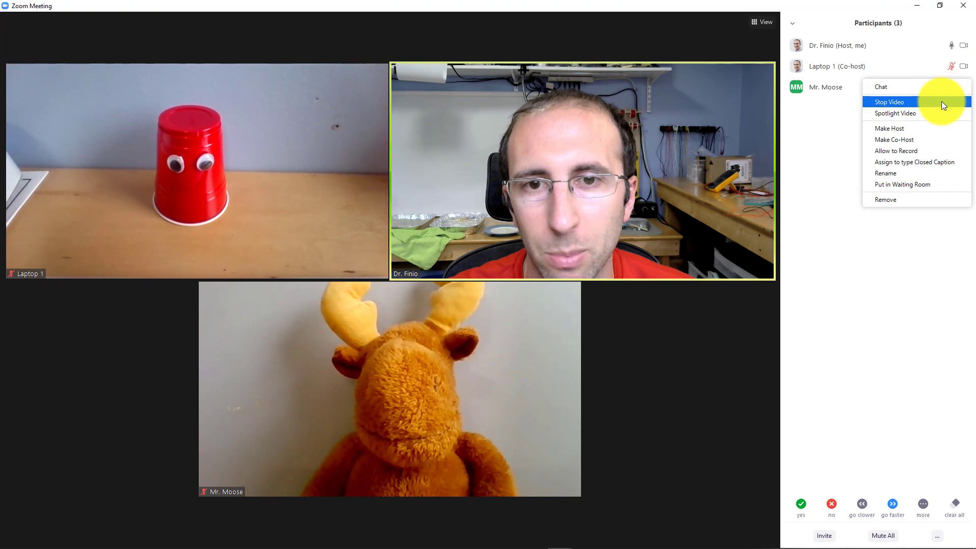
pyautogui.click(893, 173)
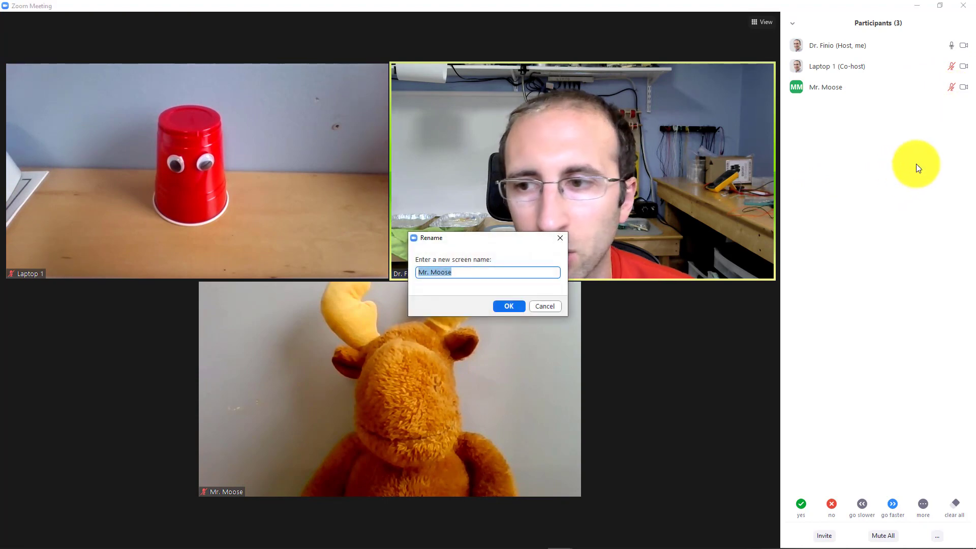
pyautogui.write('L')
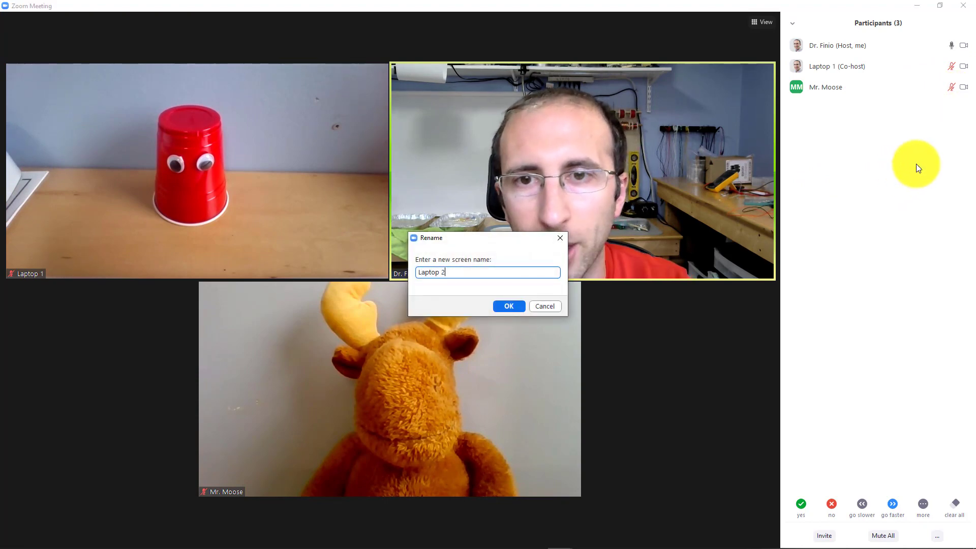
pyautogui.write('aptop 2')
pyautogui.click(509, 306)
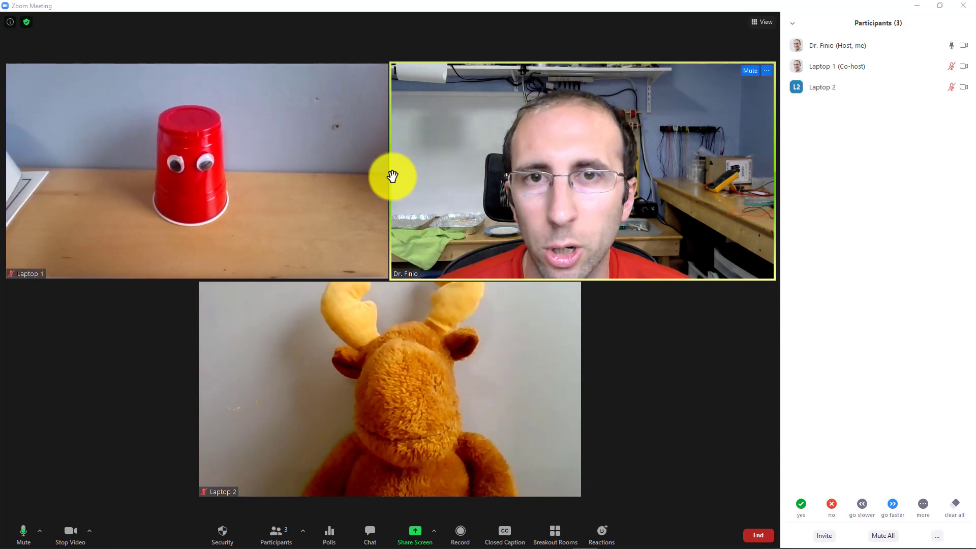
# Begin renaming the Laptop 1 tile, moving the rename prompt out of the way.
pyautogui.rightClick(205, 166)
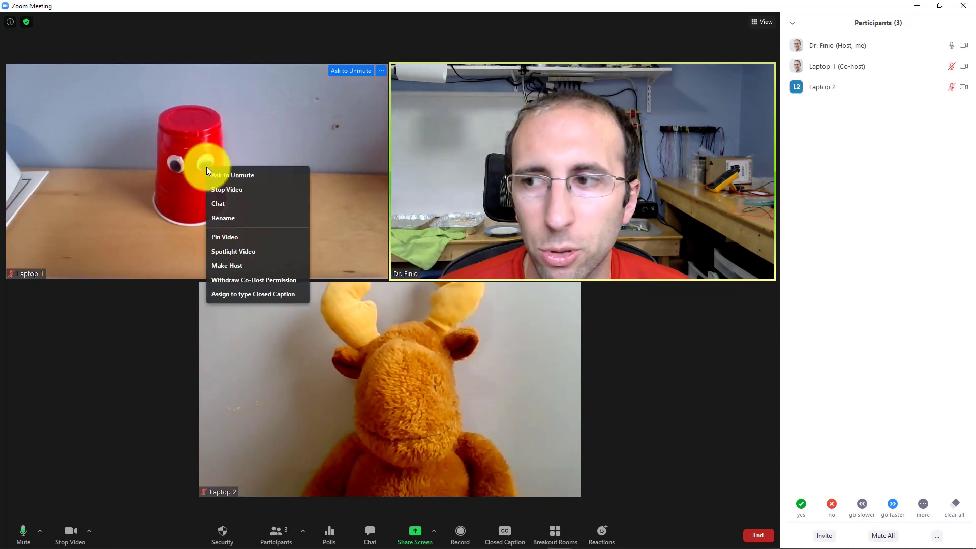
pyautogui.click(223, 218)
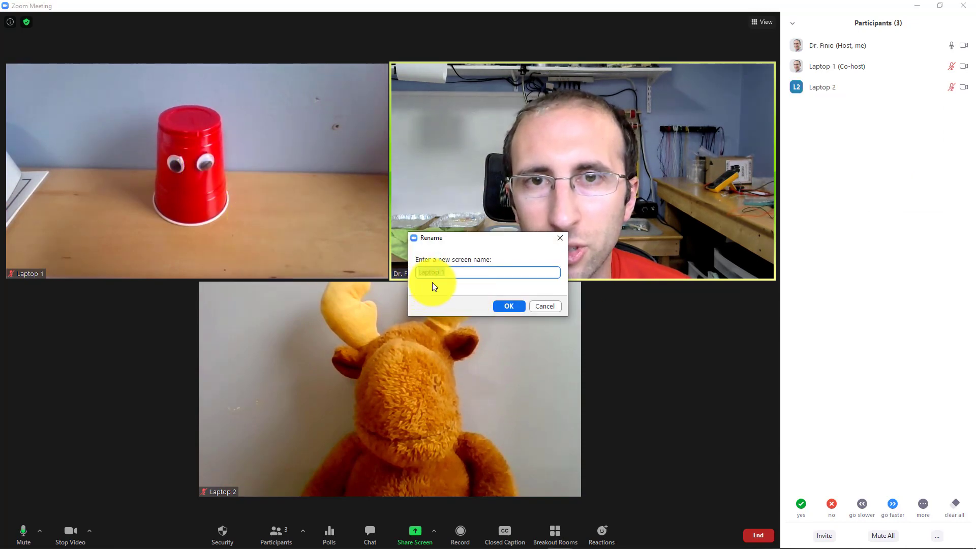
pyautogui.moveTo(480, 240); pyautogui.dragTo(316, 246)
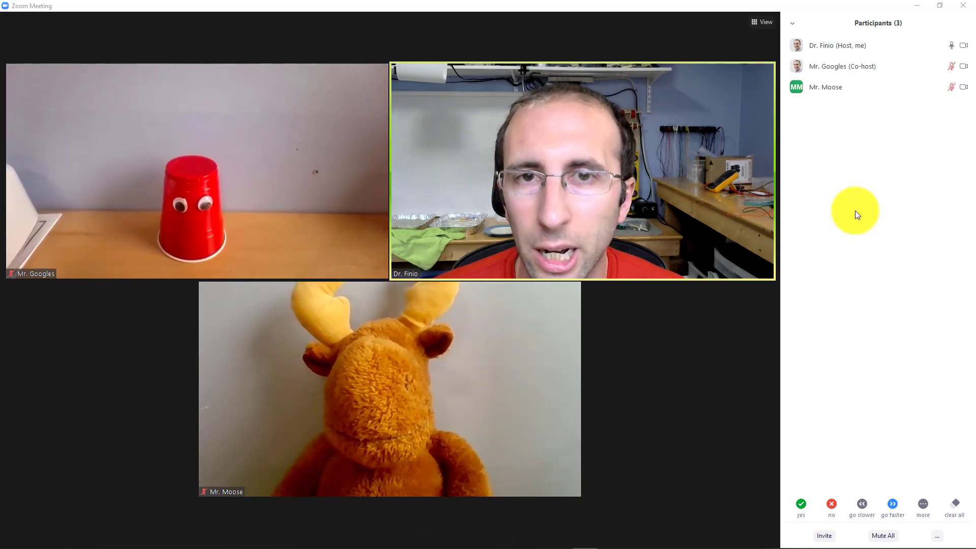
pyautogui.moveTo(875, 44)
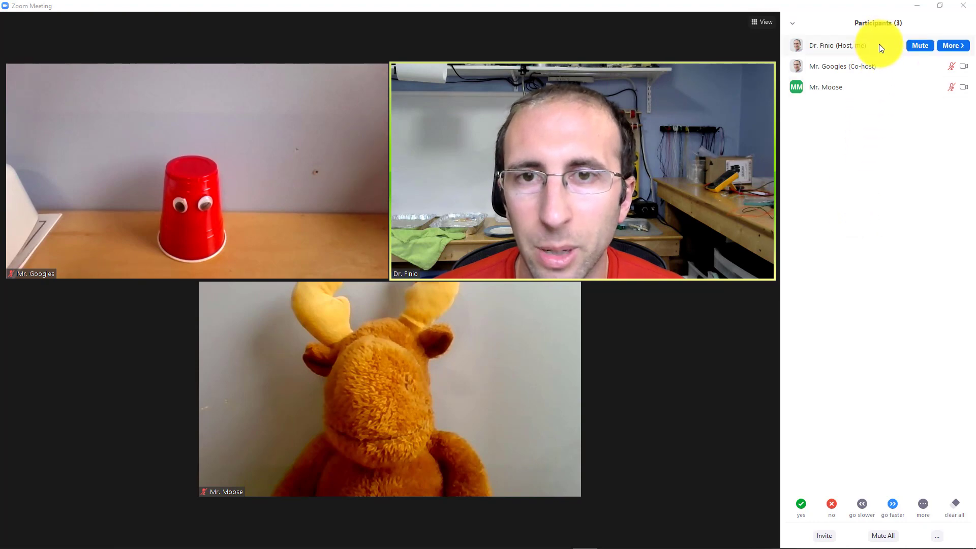
pyautogui.moveTo(880, 65)
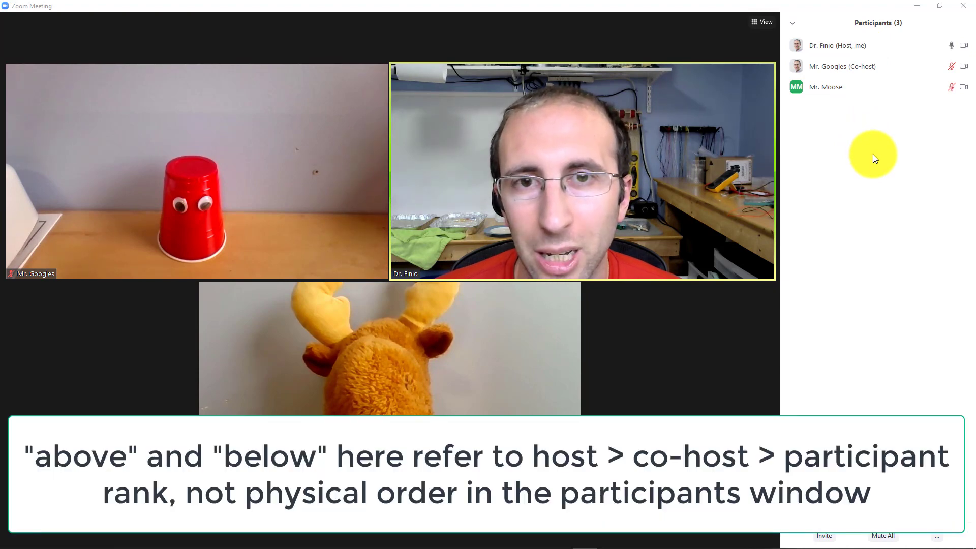
pyautogui.moveTo(849, 71)
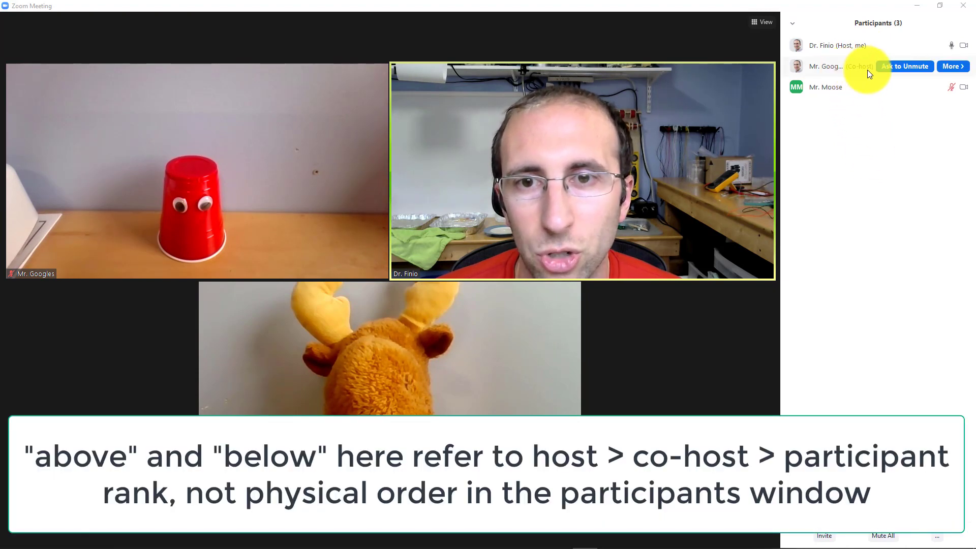